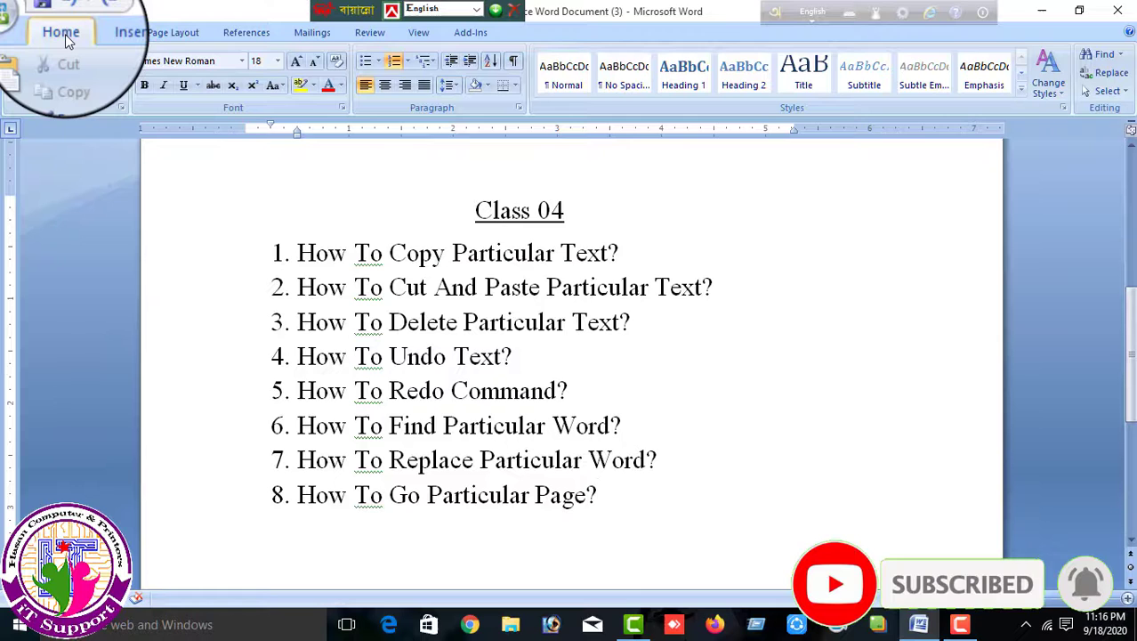
Step: Find every occurrence of "Text" in the main document
left_click(1098, 57)
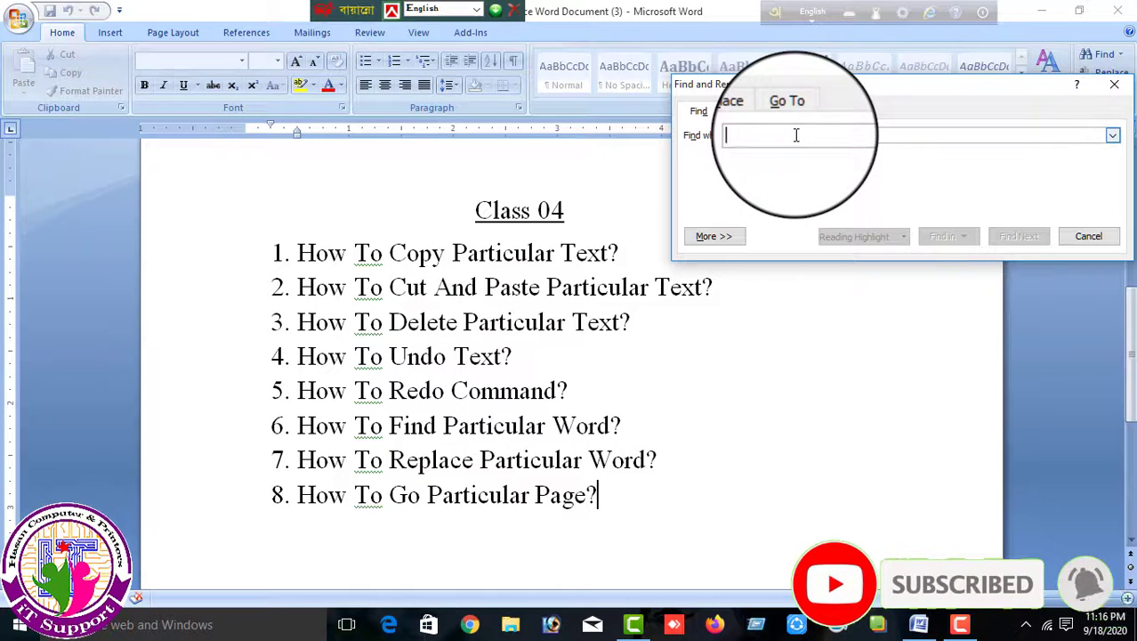
type("T")
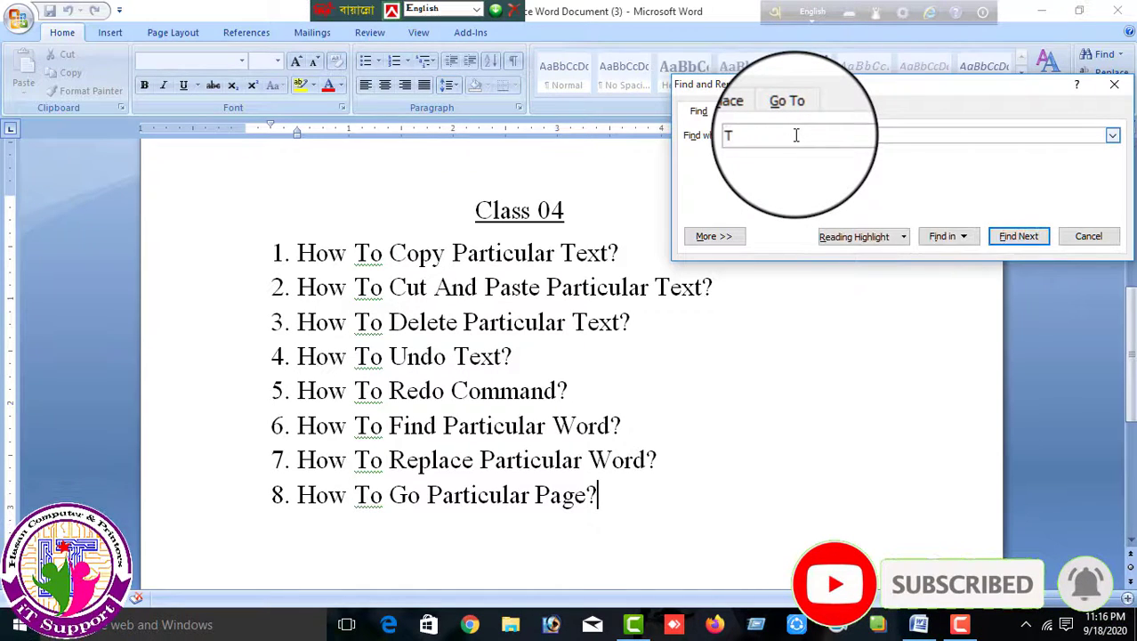
type("ext")
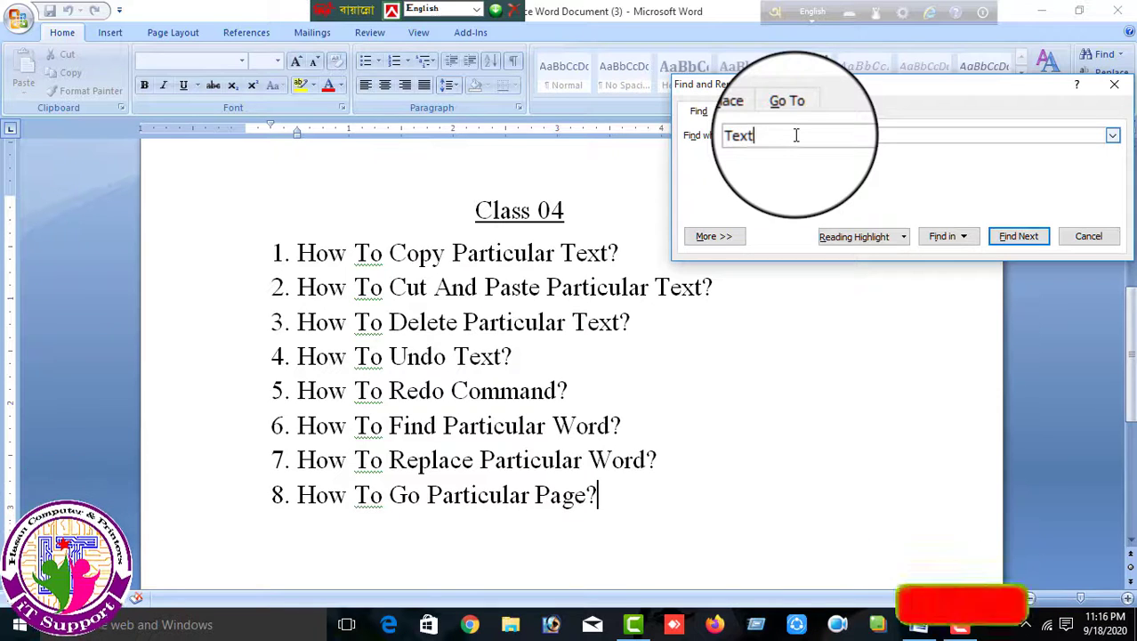
left_click_drag(613, 495, 193, 242)
left_click(575, 254)
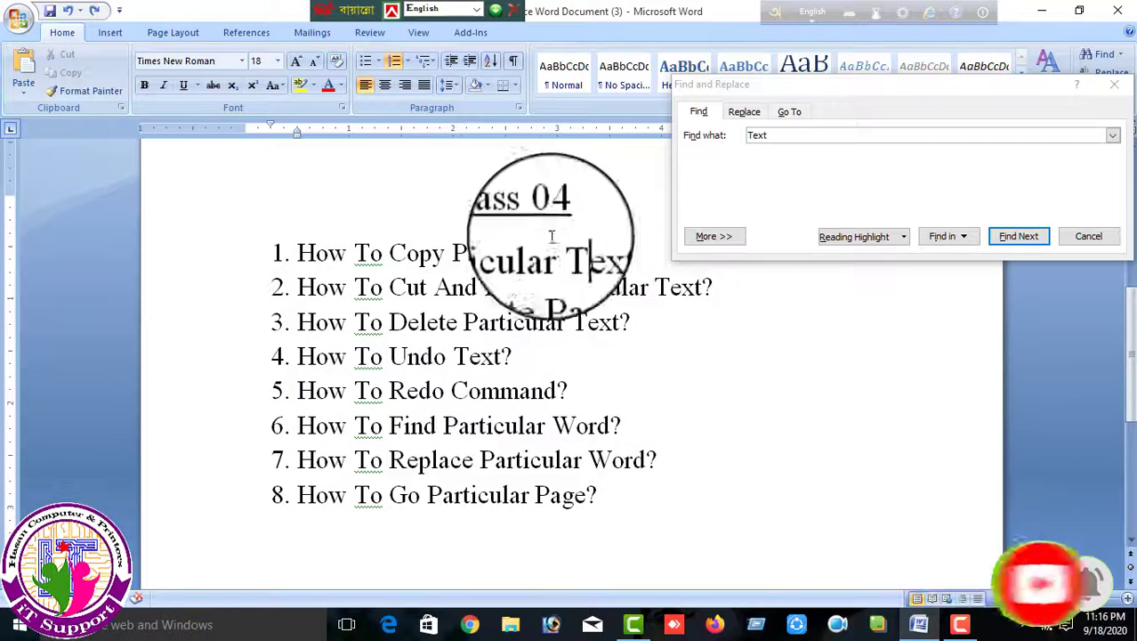
left_click(795, 135)
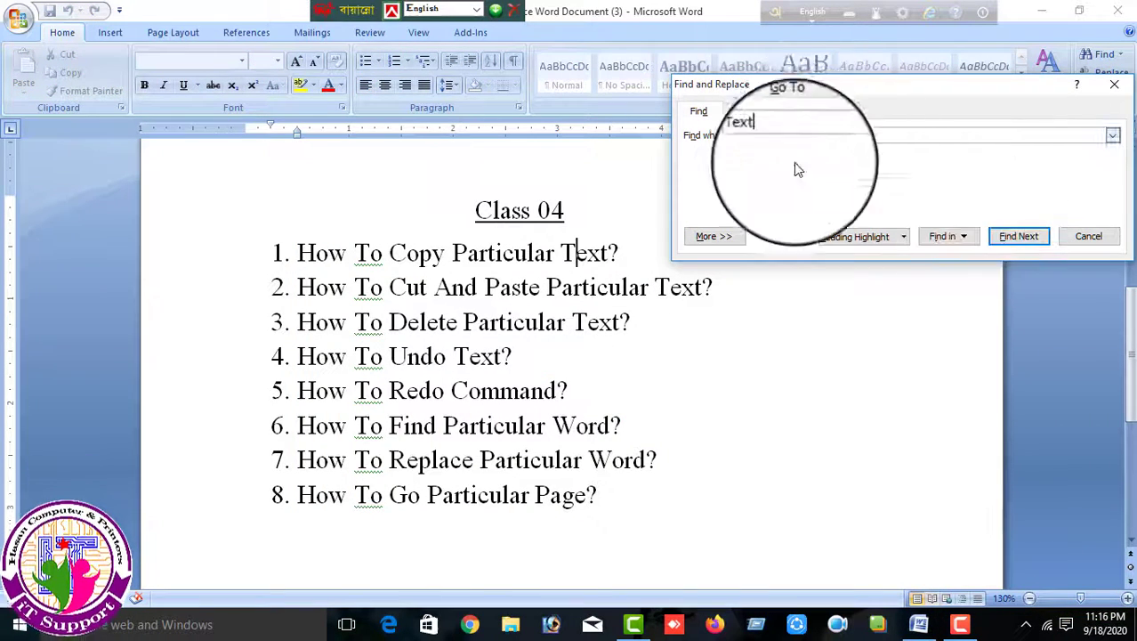
left_click(945, 236)
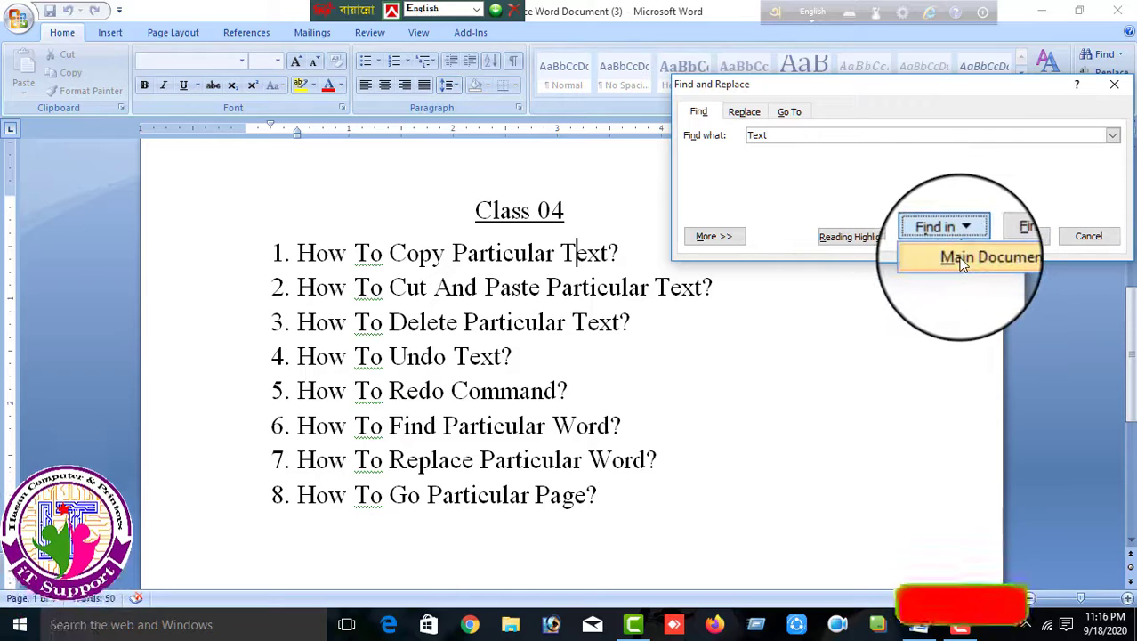
left_click(961, 260)
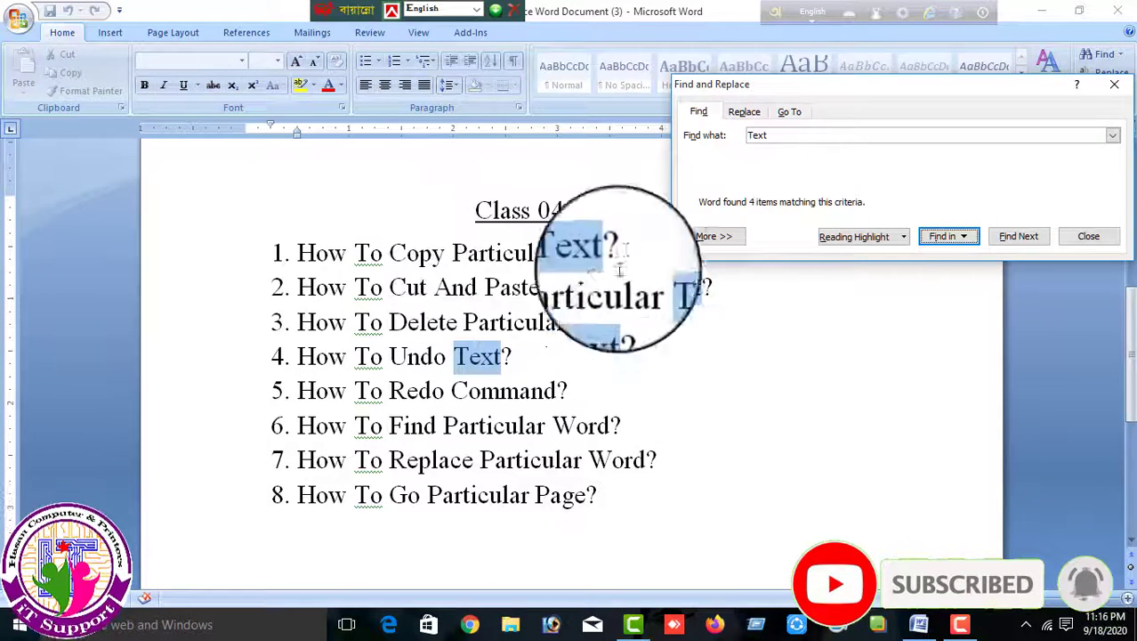
Step: Go through the occurrences of "Text" one at a time, continue searching from the document's beginning, and end the search
left_click(949, 236)
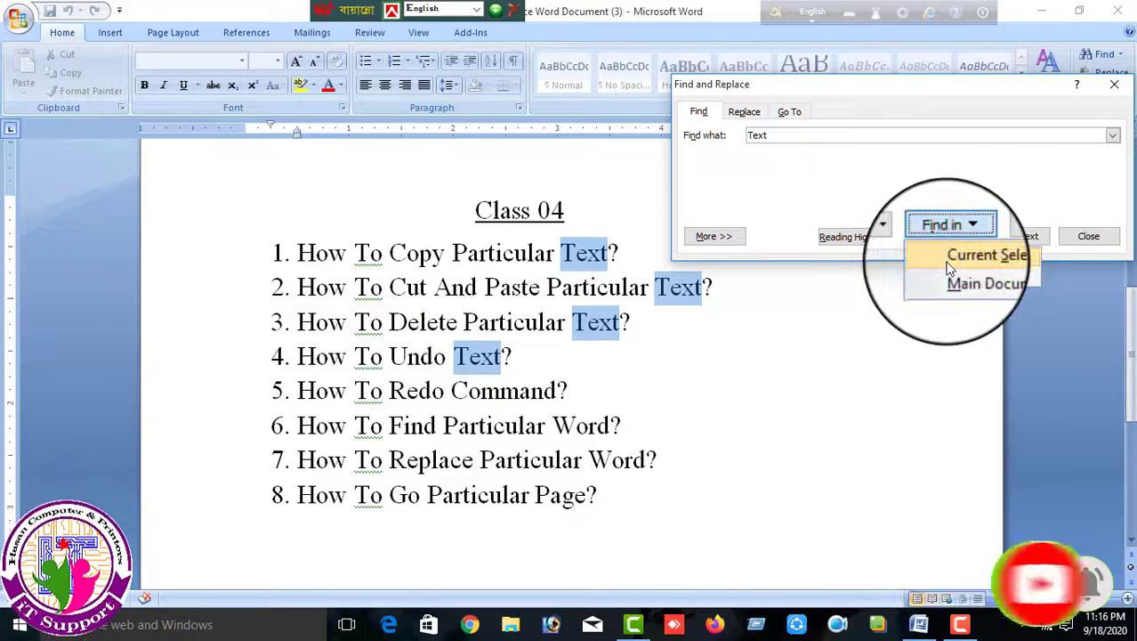
left_click(961, 260)
left_click(1020, 239)
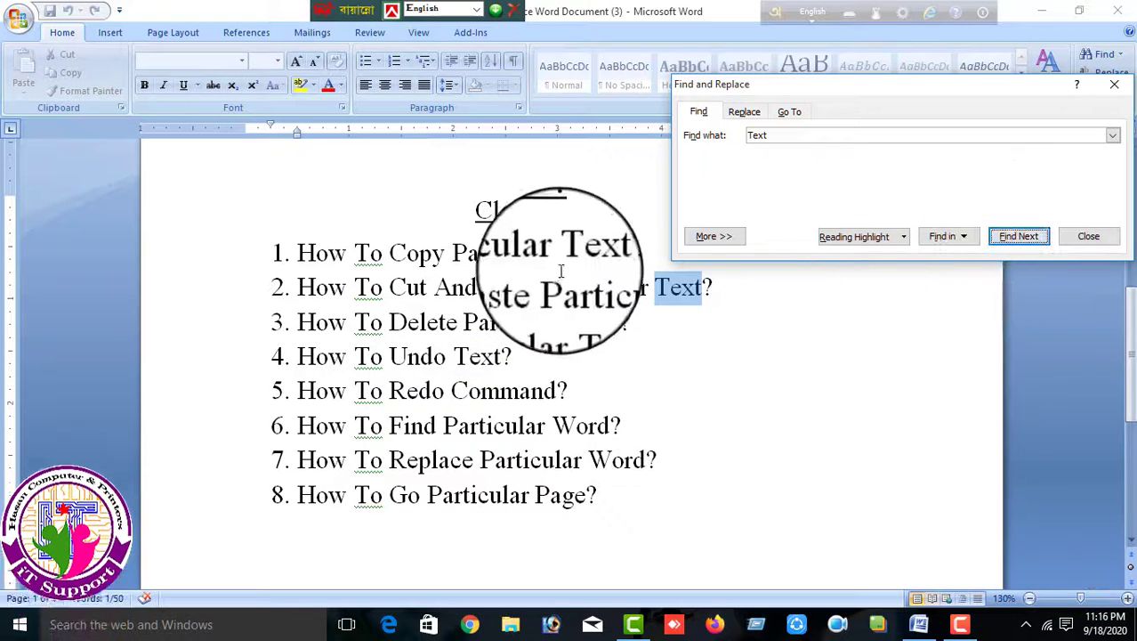
left_click(1020, 238)
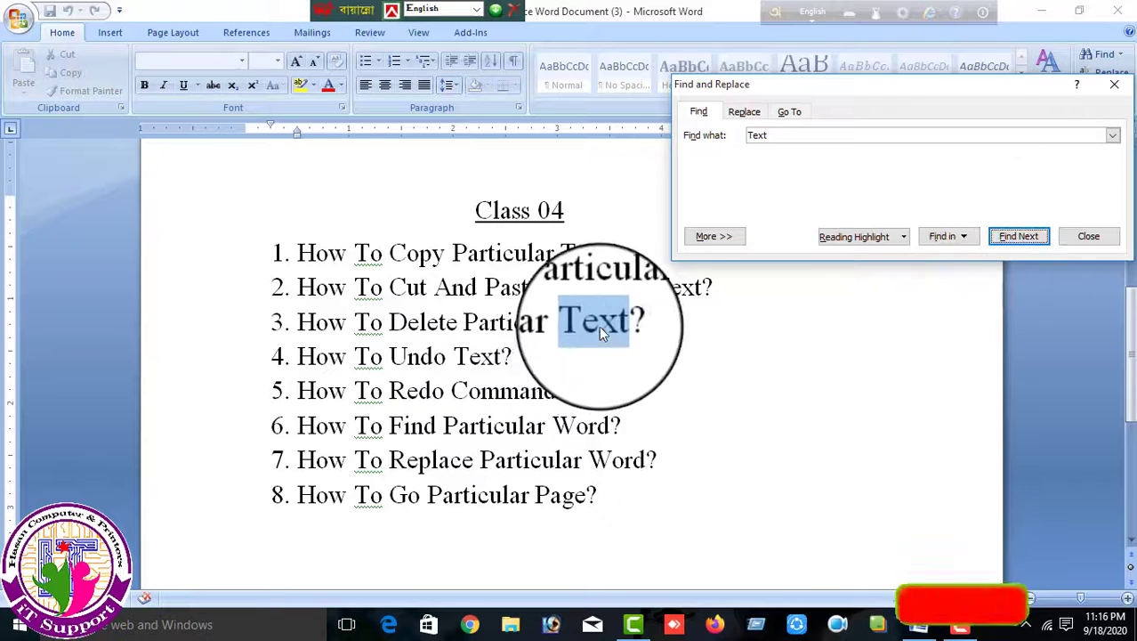
left_click(1020, 236)
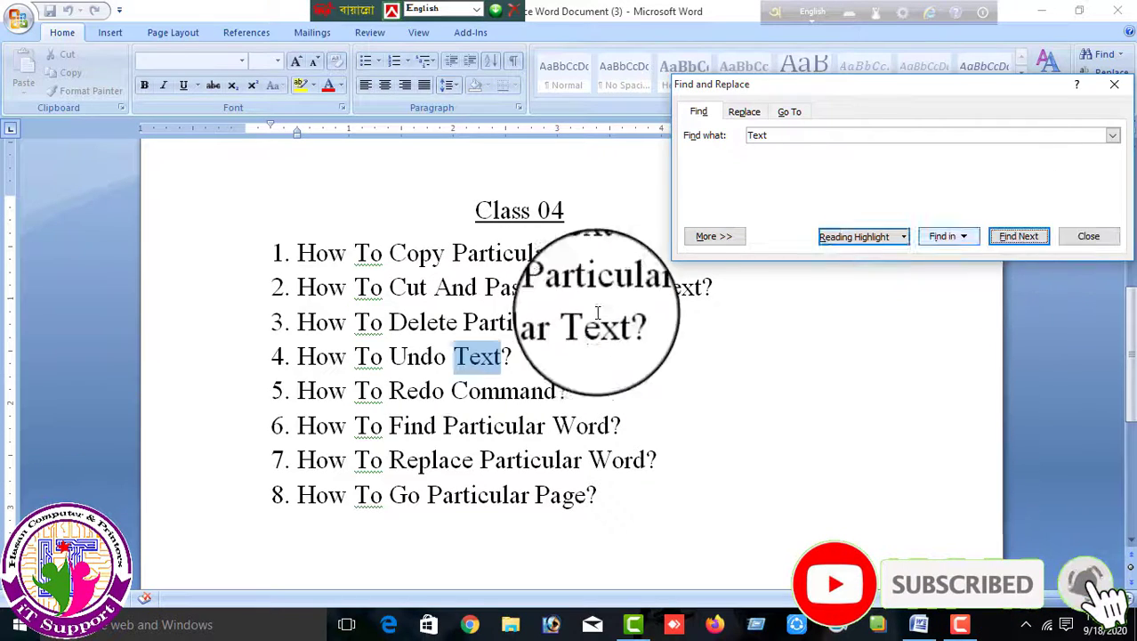
left_click(1032, 237)
left_click(540, 356)
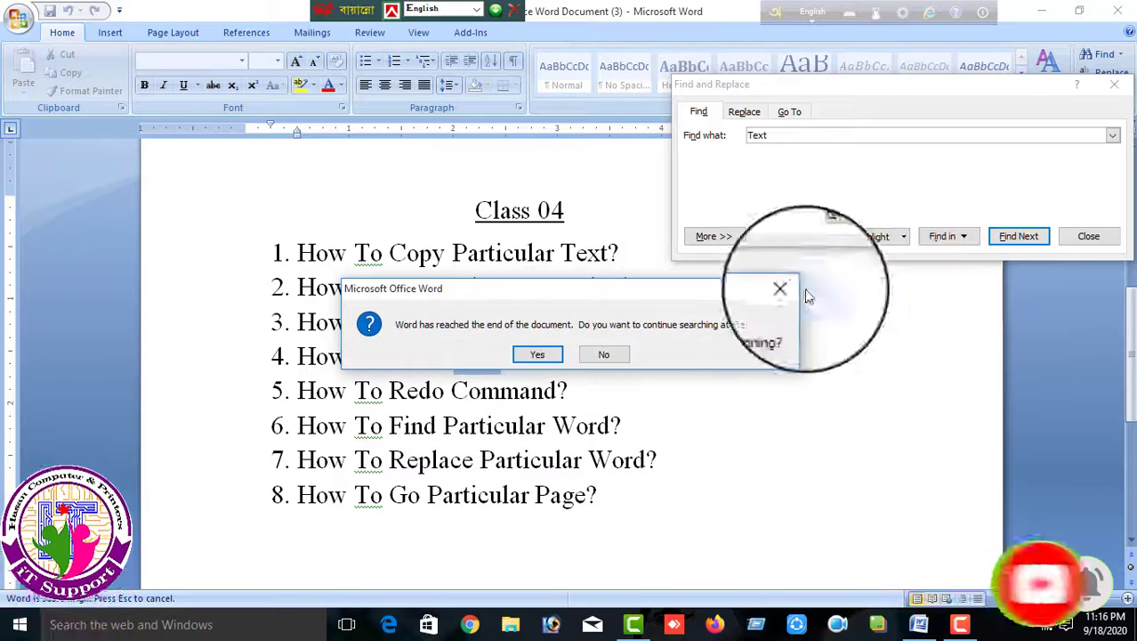
left_click(538, 354)
left_click(569, 355)
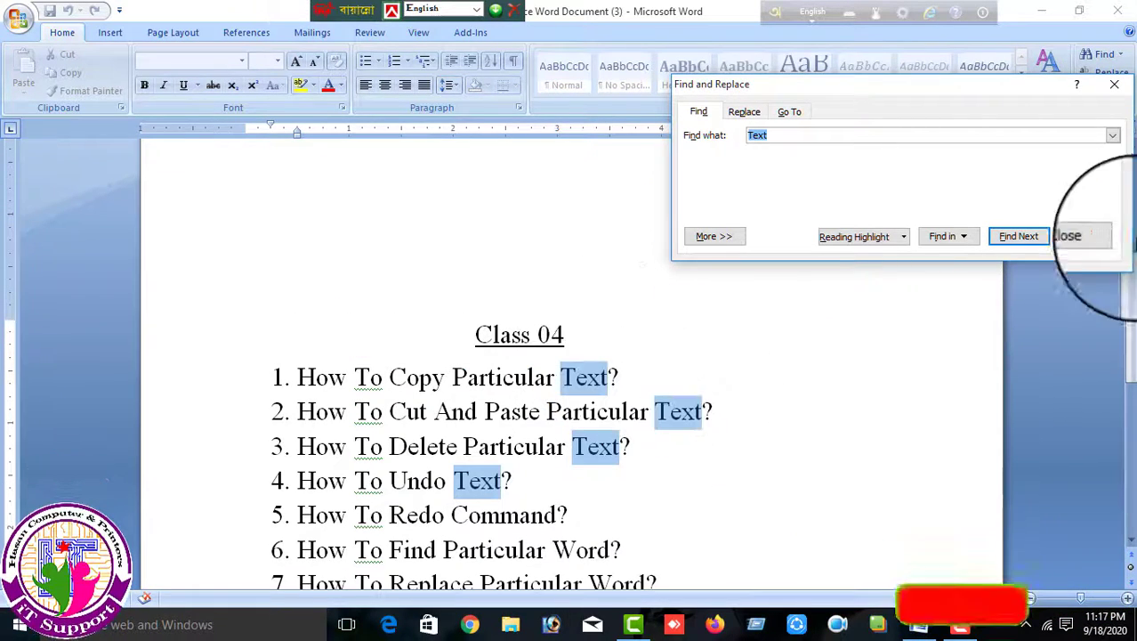
left_click(1088, 237)
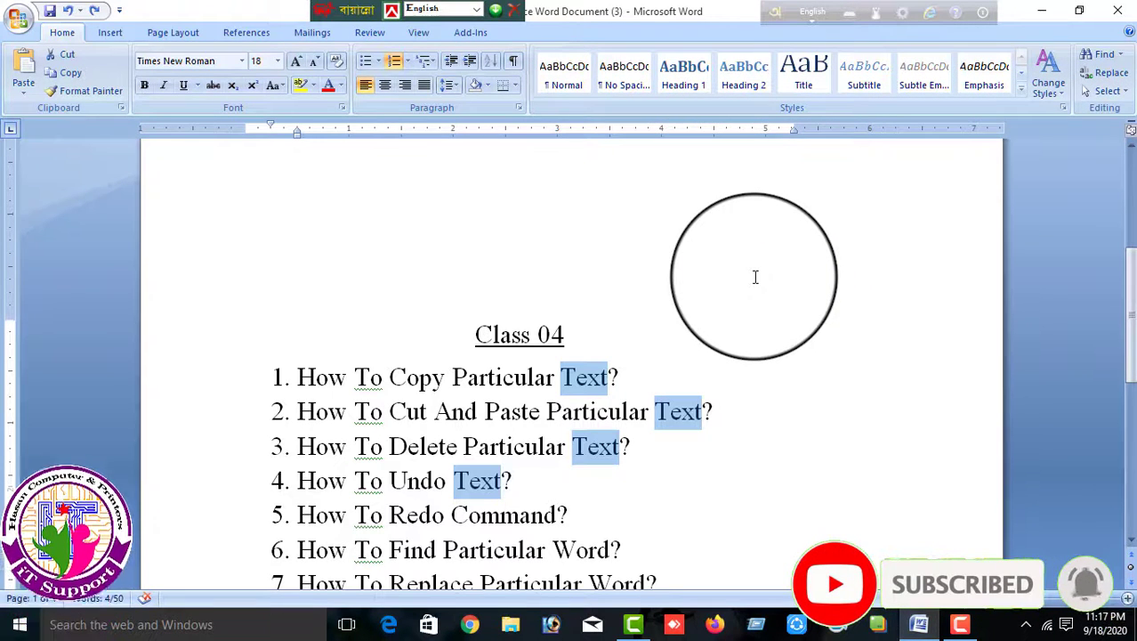
key("ctrl+f")
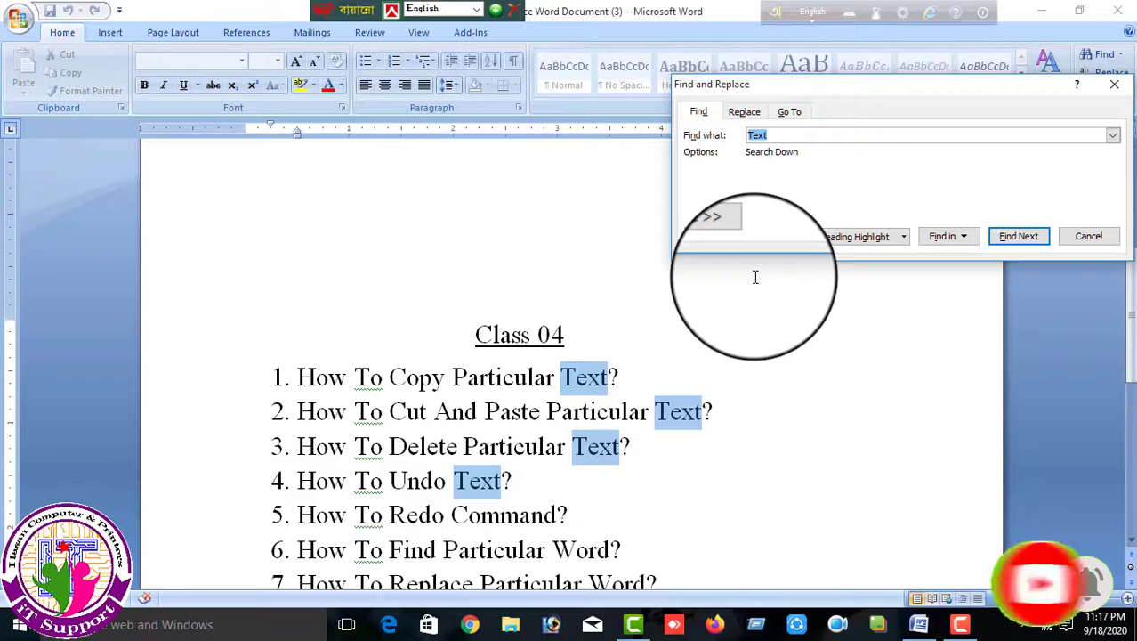
left_click(1088, 237)
scroll(647, 405, "down", 2)
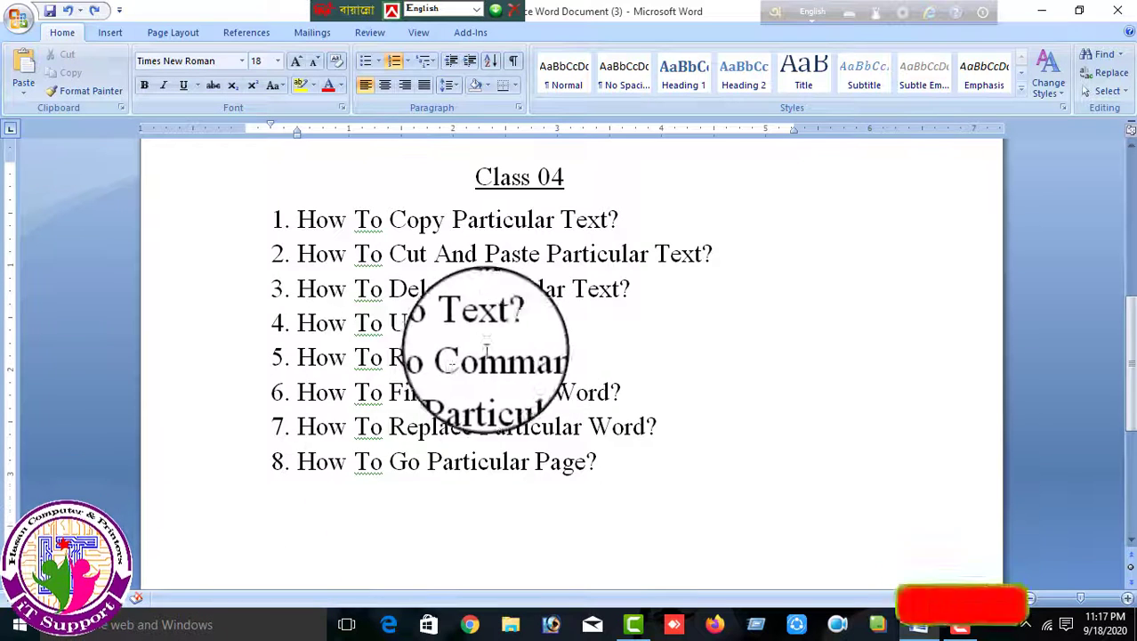
left_click(1089, 75)
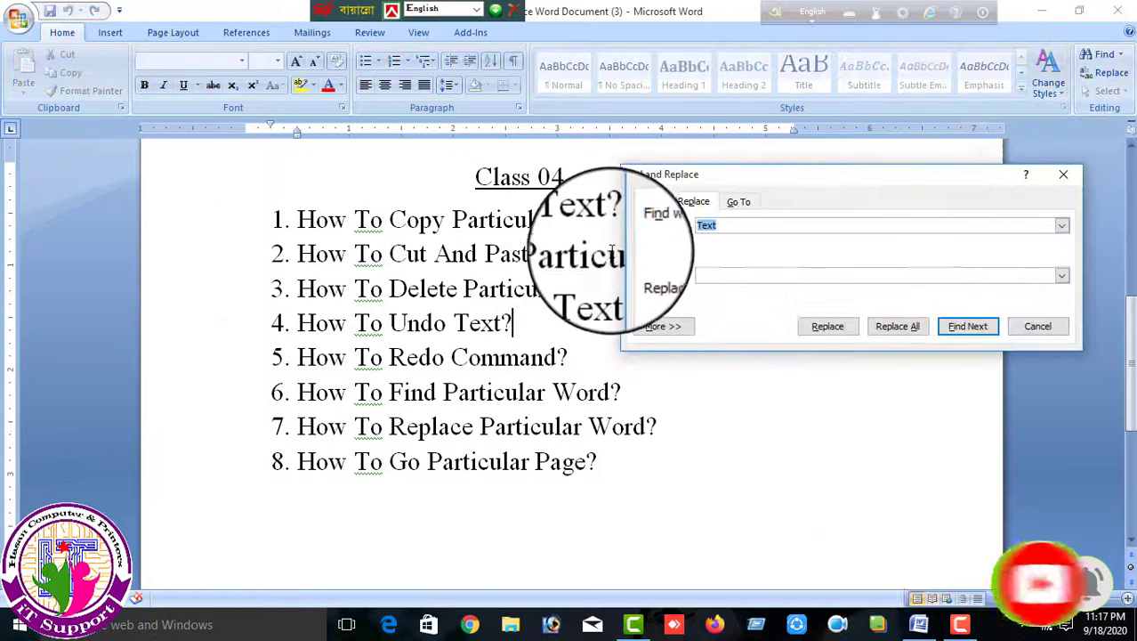
left_click(1041, 325)
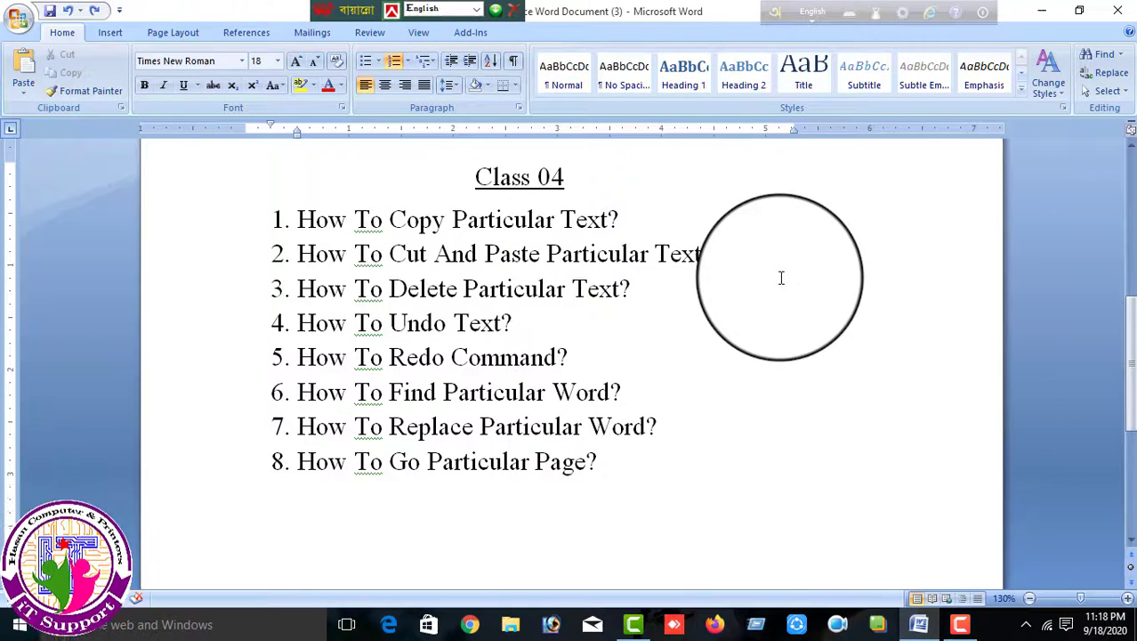
Step: Replace every occurrence of "Text" with "Txt" throughout the document and check the numbered list
key("ctrl+h")
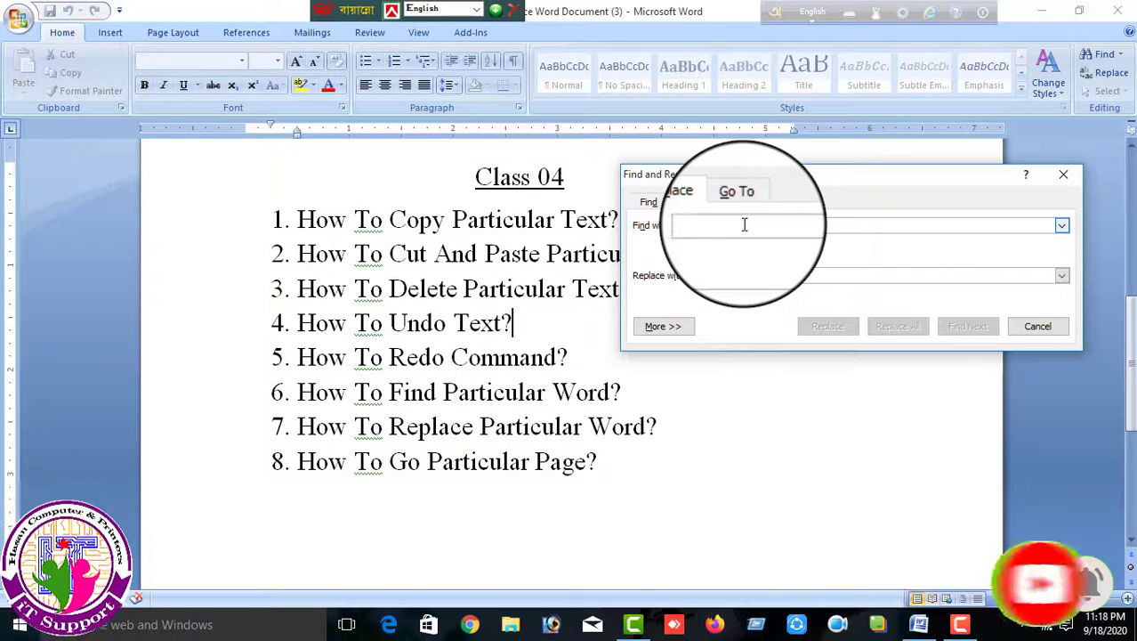
type("xt")
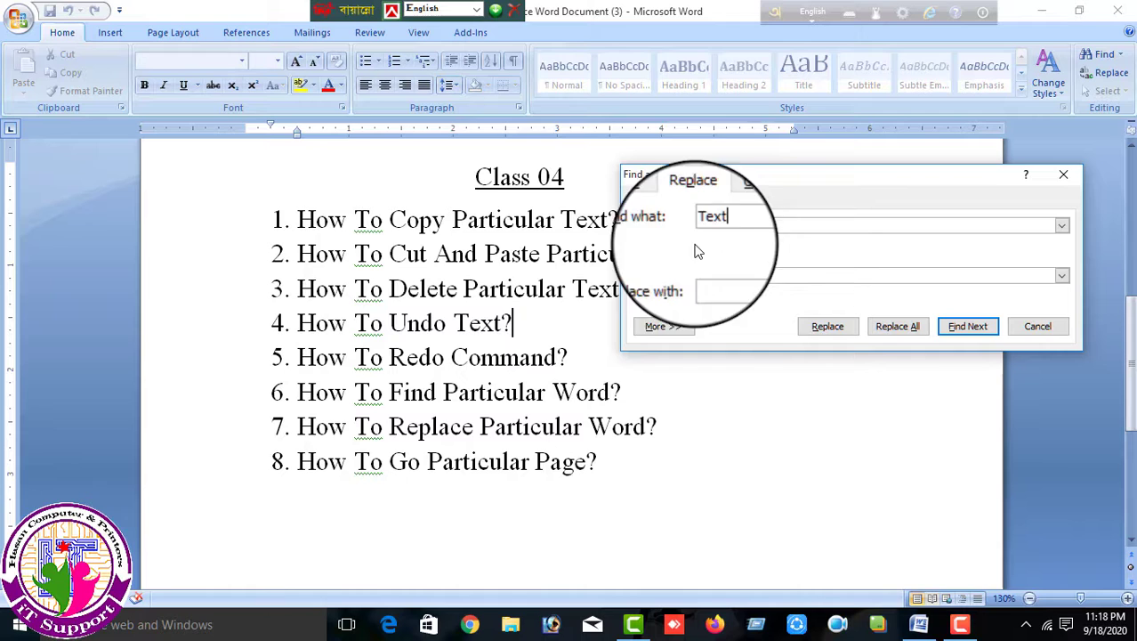
left_click(742, 277)
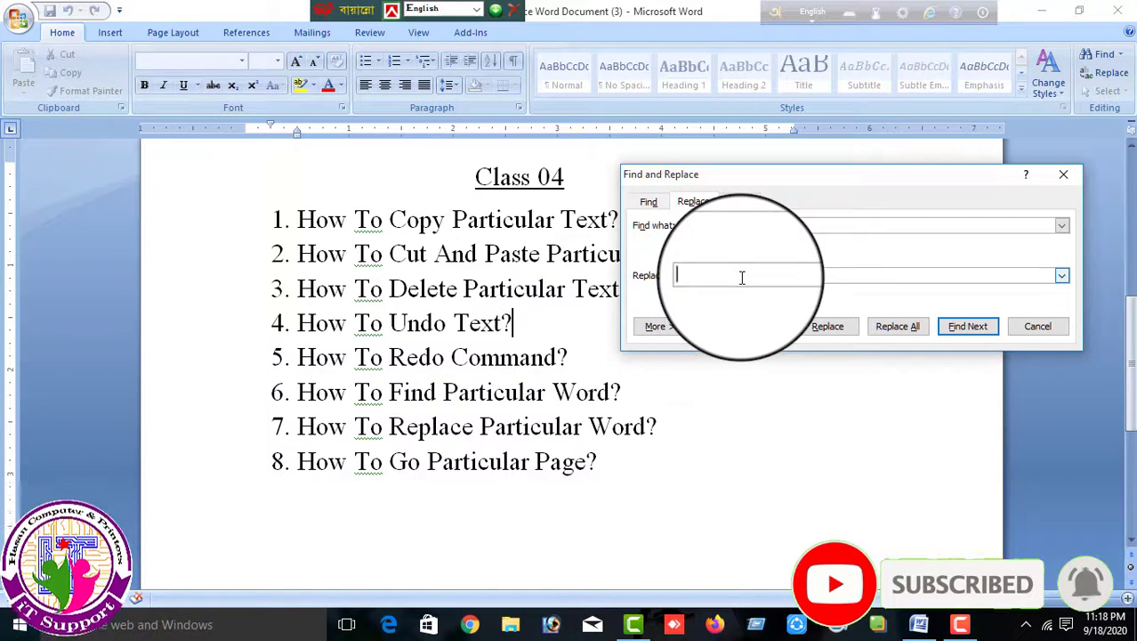
type("Txt")
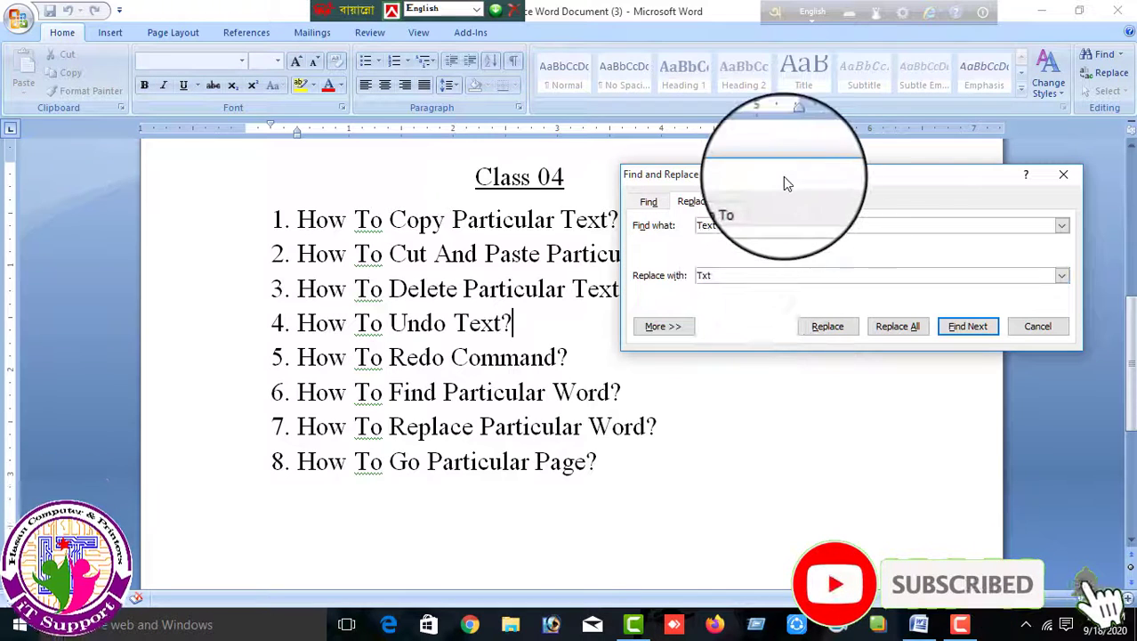
left_click_drag(783, 182, 824, 157)
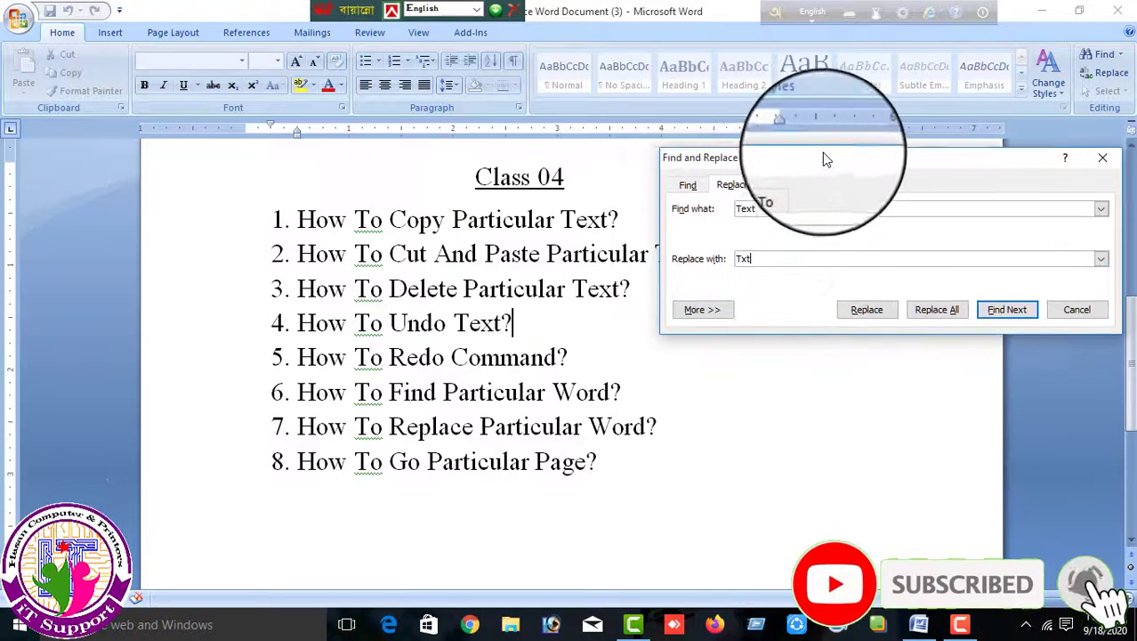
left_click(942, 304)
left_click(576, 353)
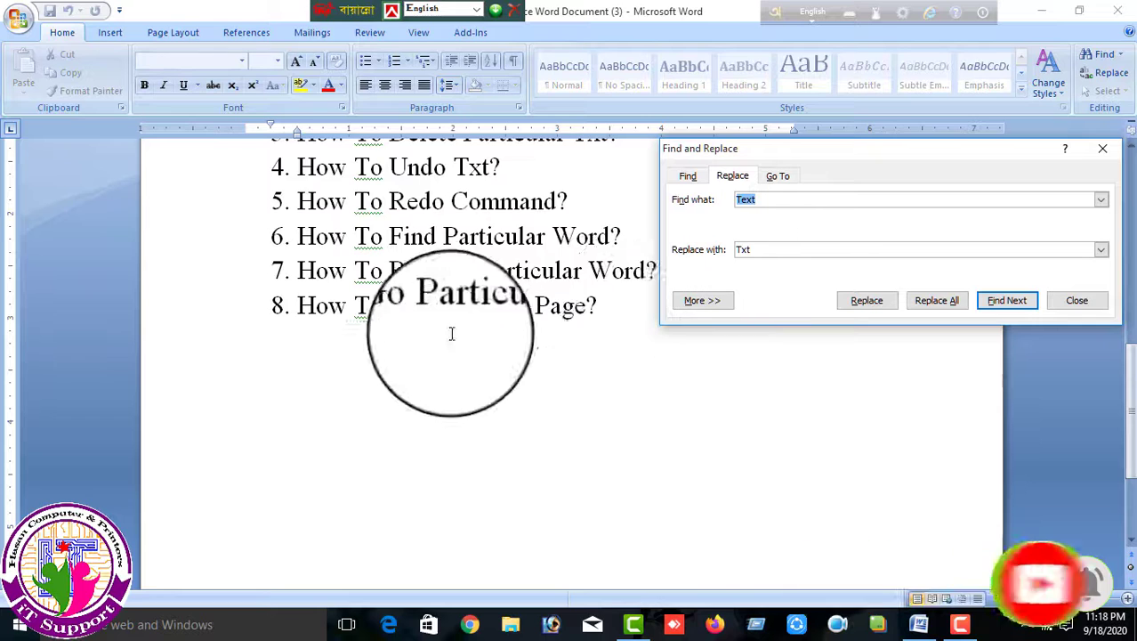
scroll(451, 333, "up", 3)
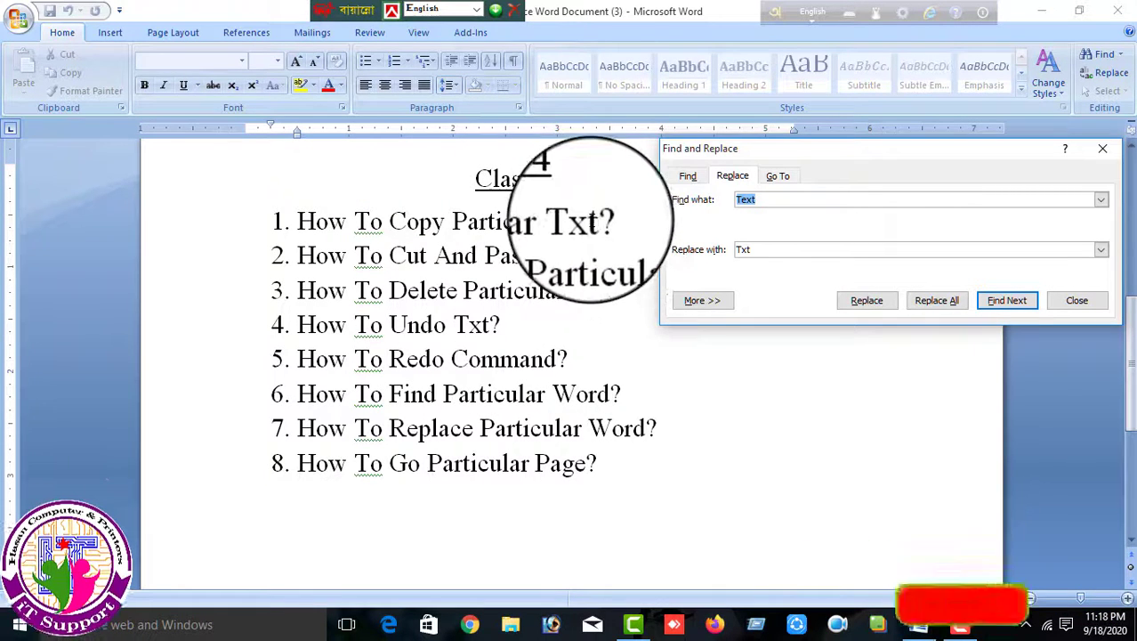
Step: Close the replacement dialog and undo the replacement of "Text" with "Txt"
left_click(1070, 302)
key("ctrl+z")
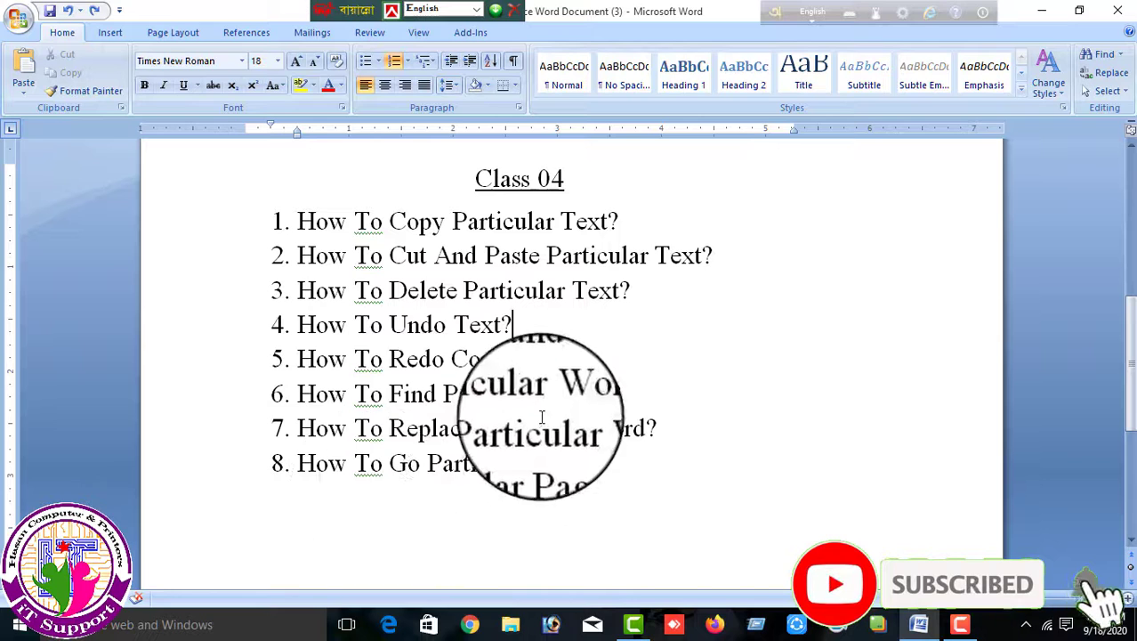
Step: Start an unnumbered line below the eighth list item and insert blank pages after it
scroll(570, 436, "down", 3)
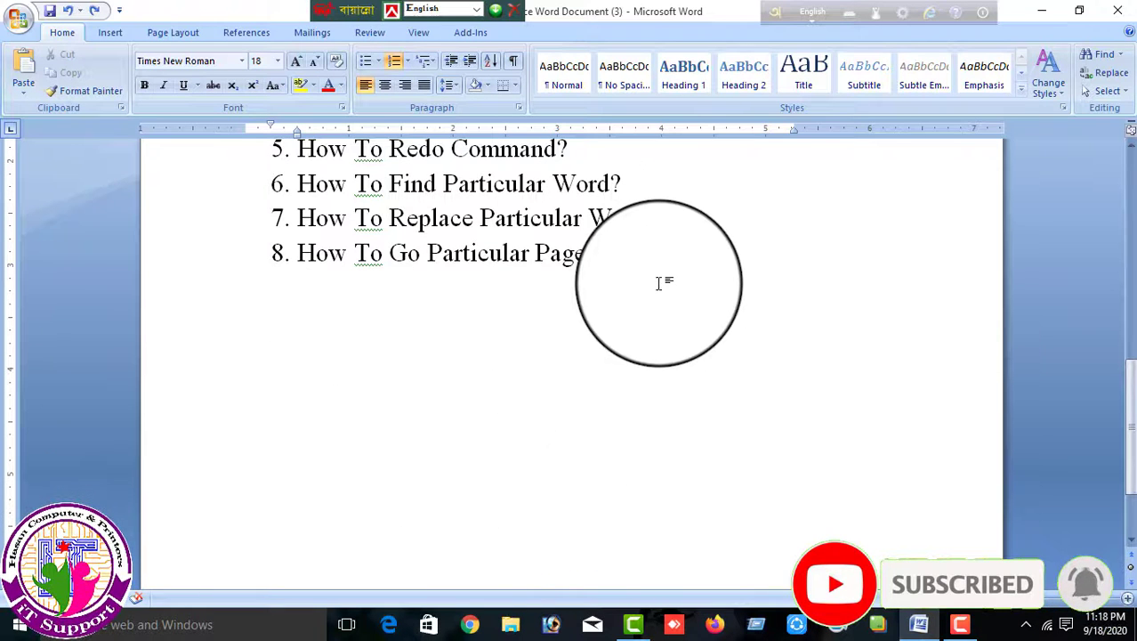
left_click(659, 283)
key("Return")
key("Return")
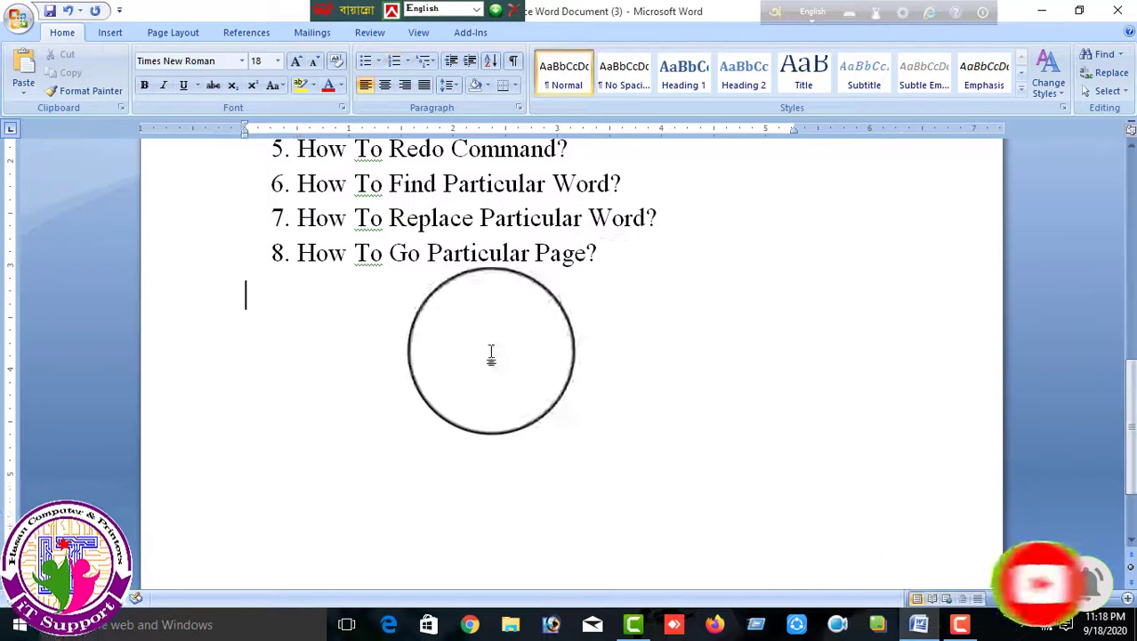
left_click(110, 32)
left_click(62, 98)
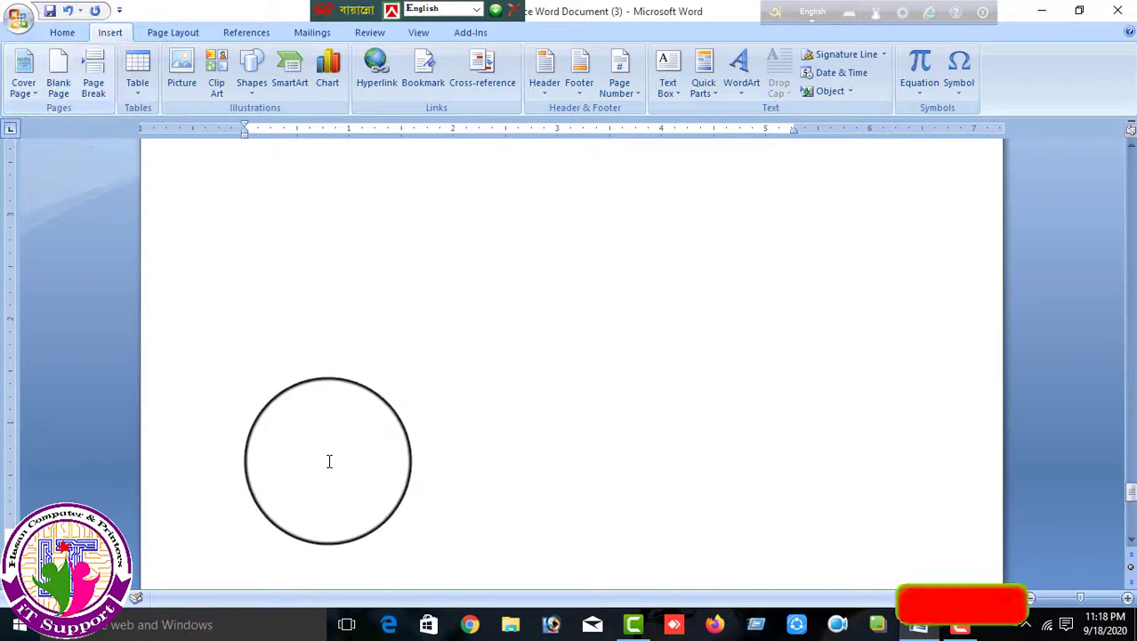
scroll(279, 530, "up", 10)
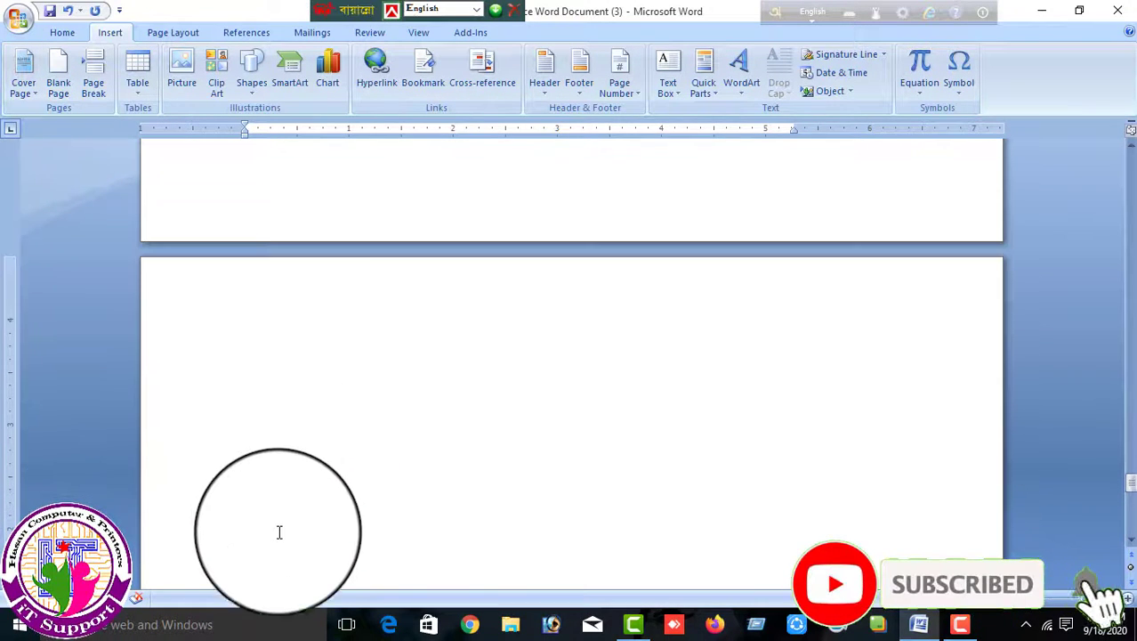
scroll(289, 536, "down", 5)
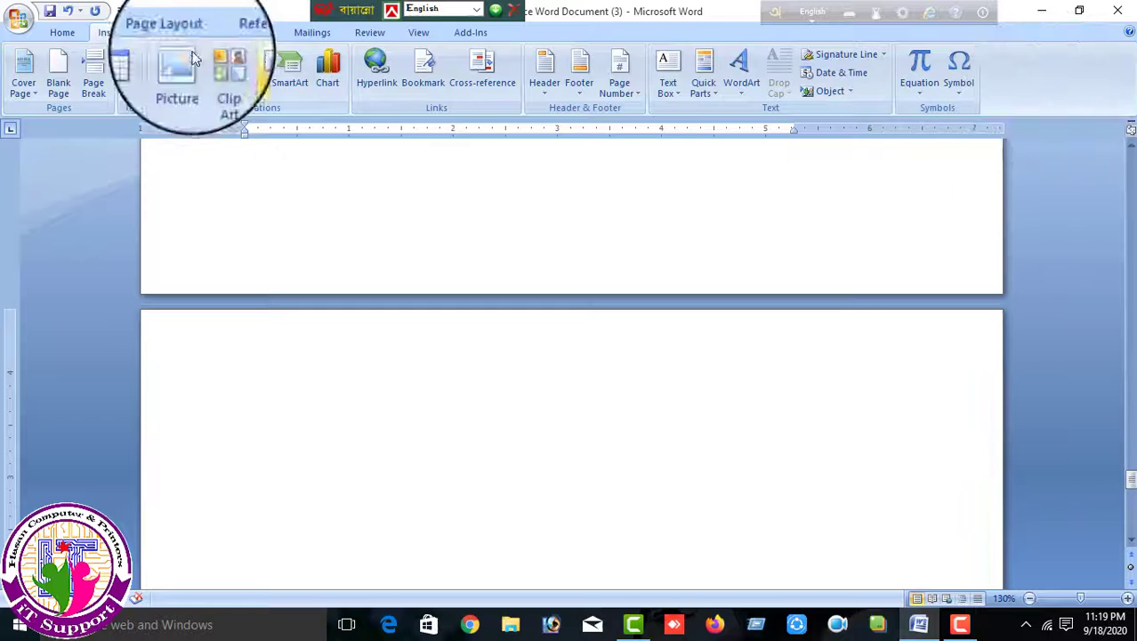
Step: Use Go To to jump to page 4 of the document
left_click(63, 32)
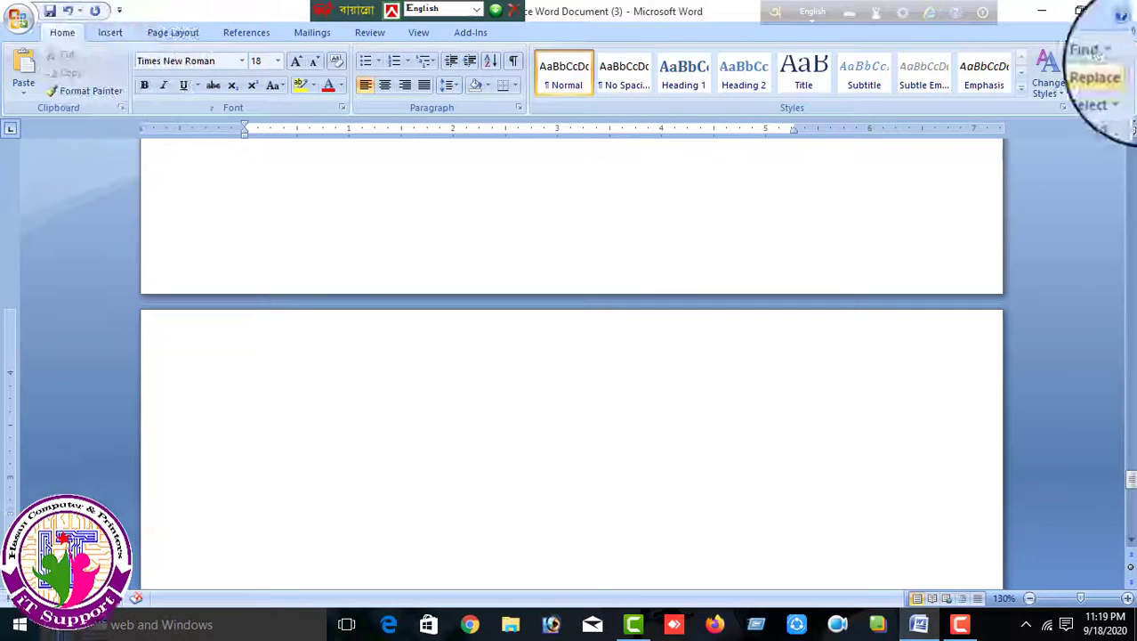
left_click(1121, 56)
left_click(1086, 96)
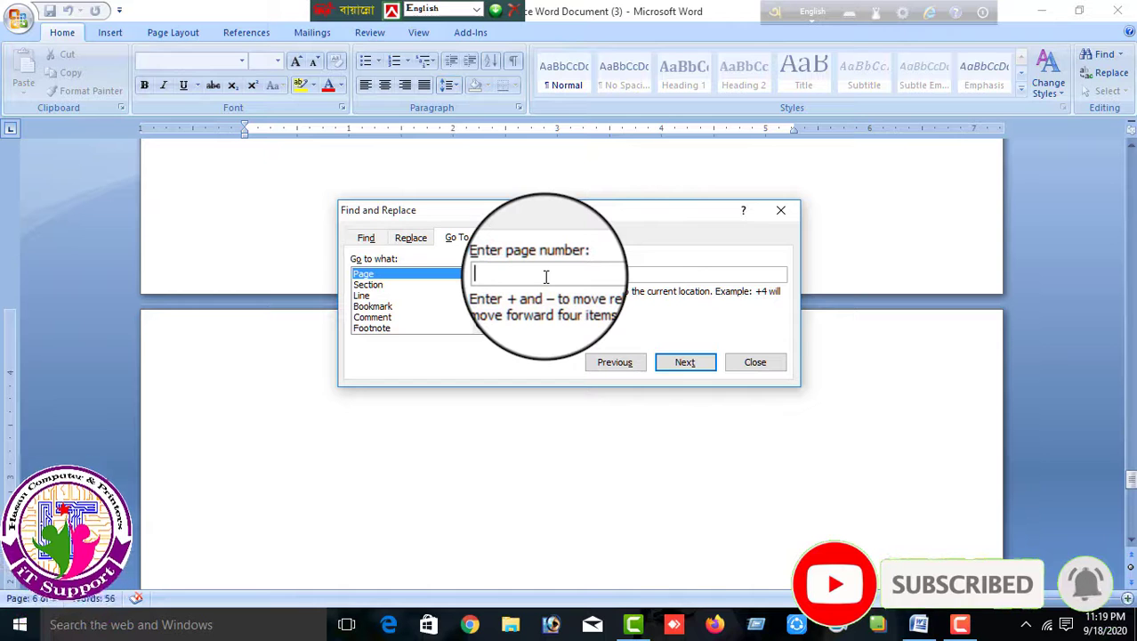
type("4")
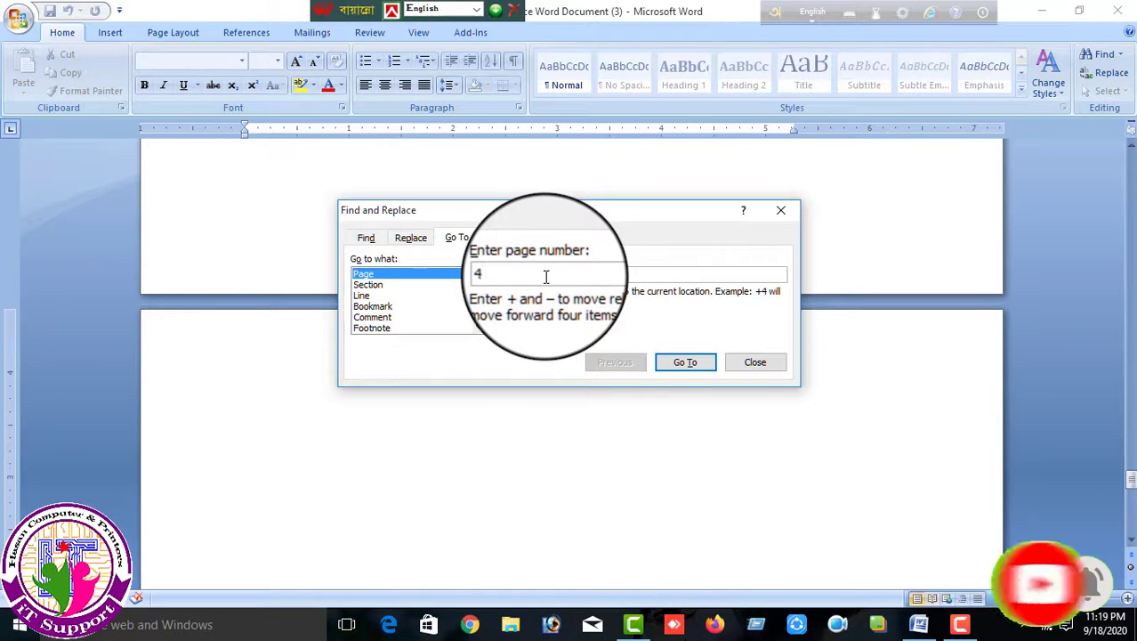
left_click(685, 362)
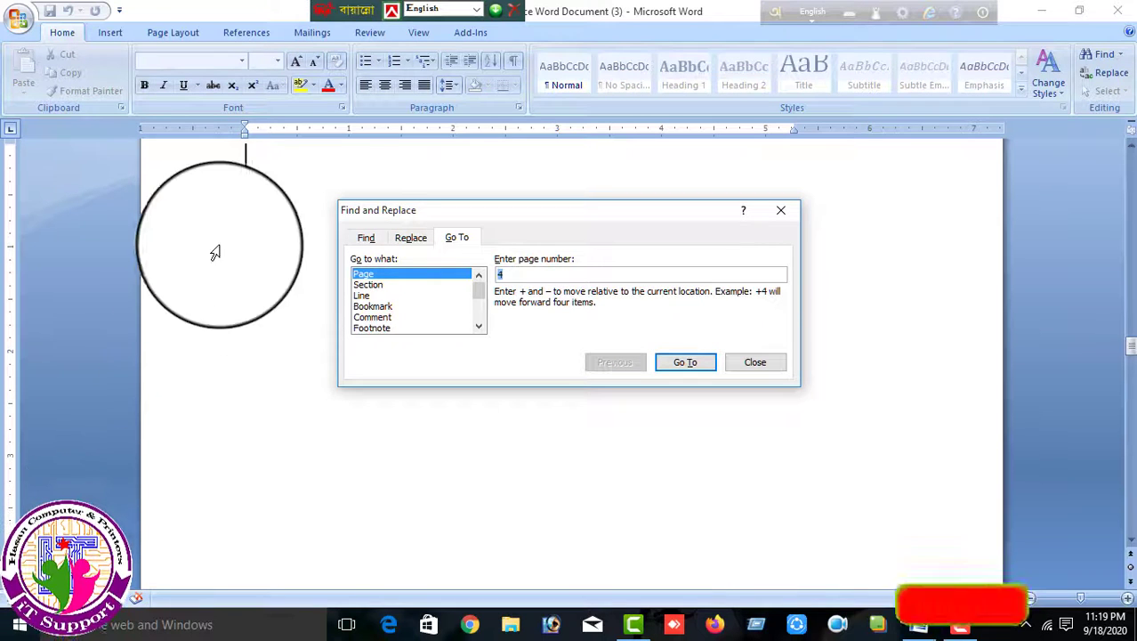
Step: Close the Go To dialog, reopen it from the document, and close it again
left_click(241, 201)
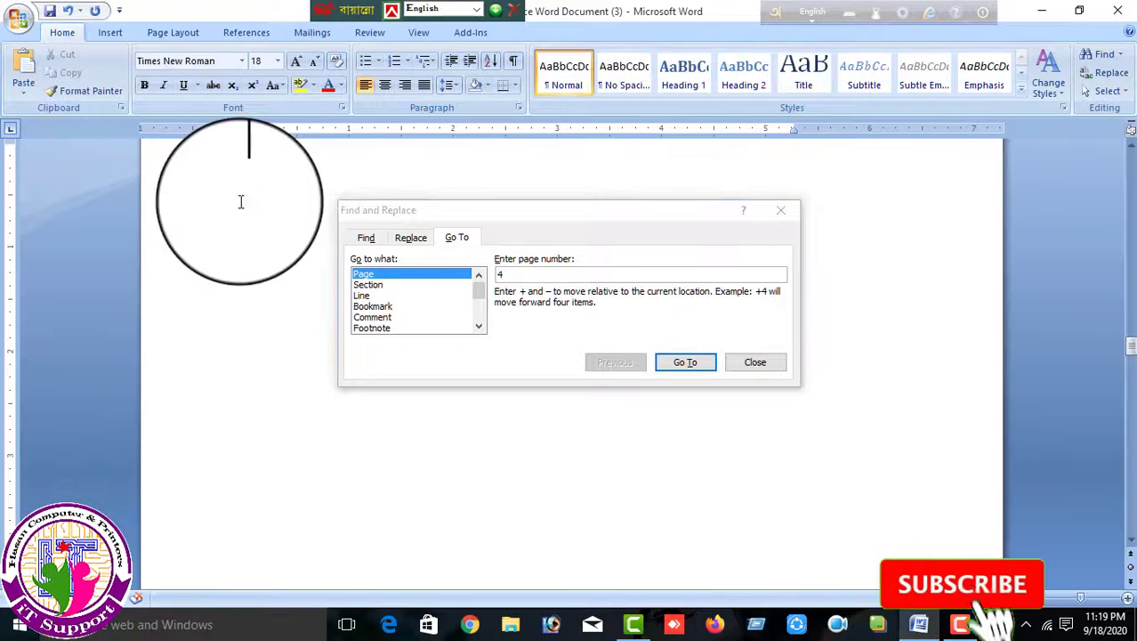
left_click(756, 364)
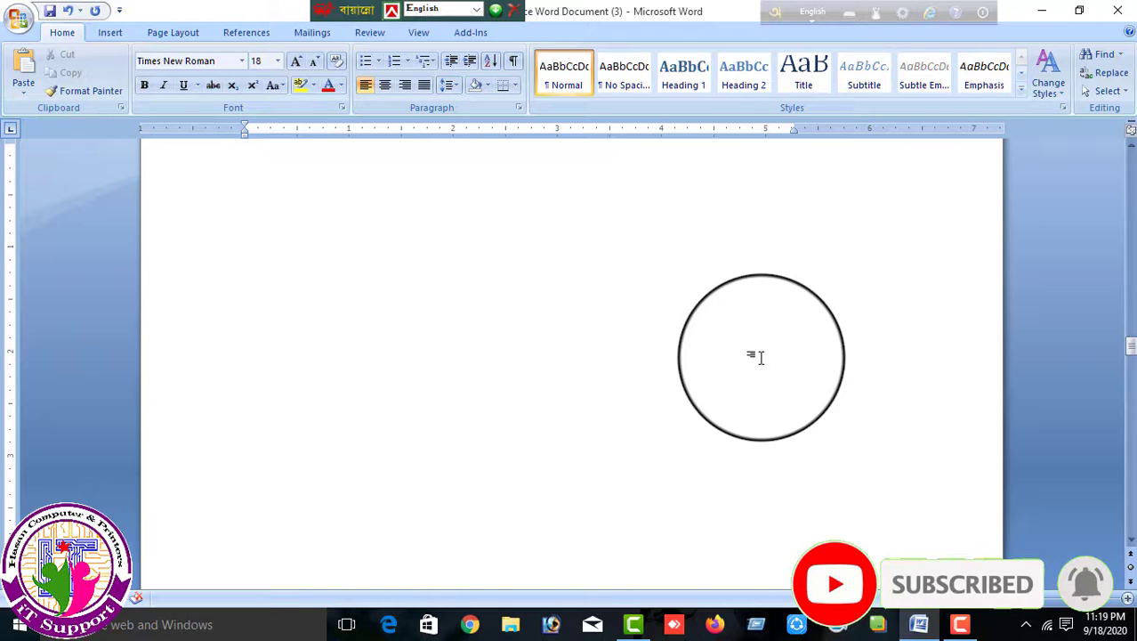
key("ctrl+g")
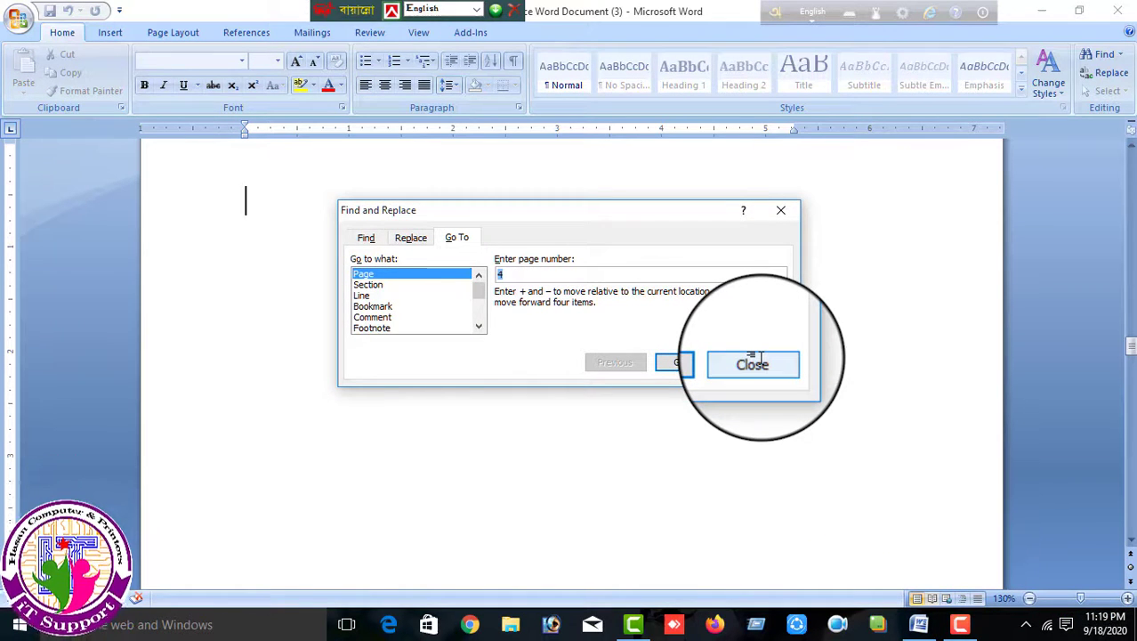
left_click(756, 361)
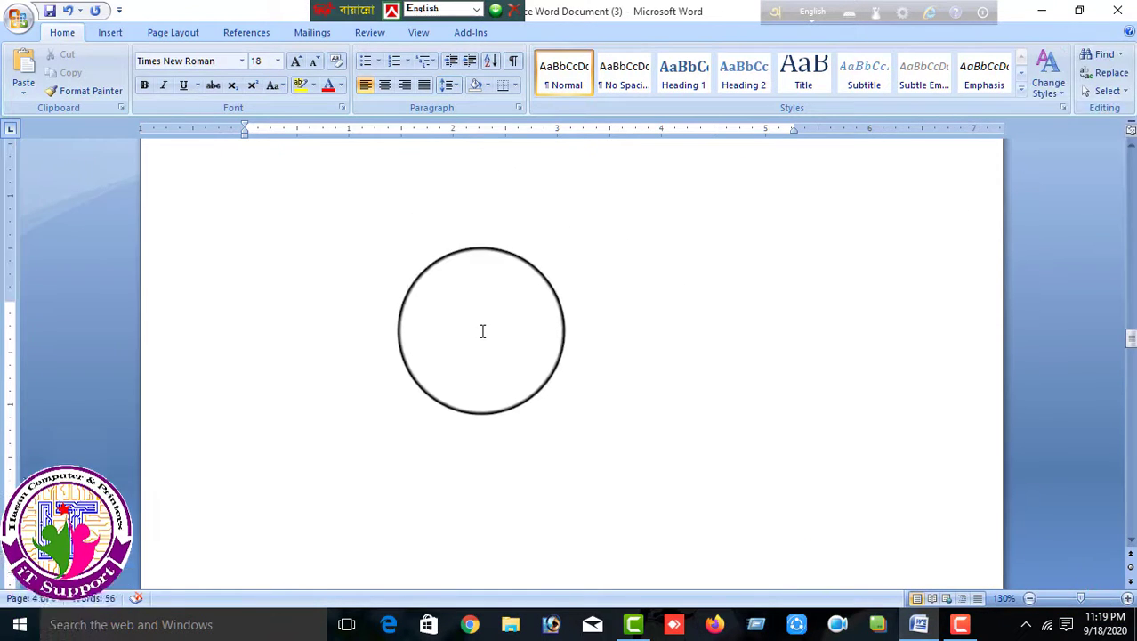
Step: Undo the insertion of the blank pages after the numbered list and check the list
key("ctrl+z")
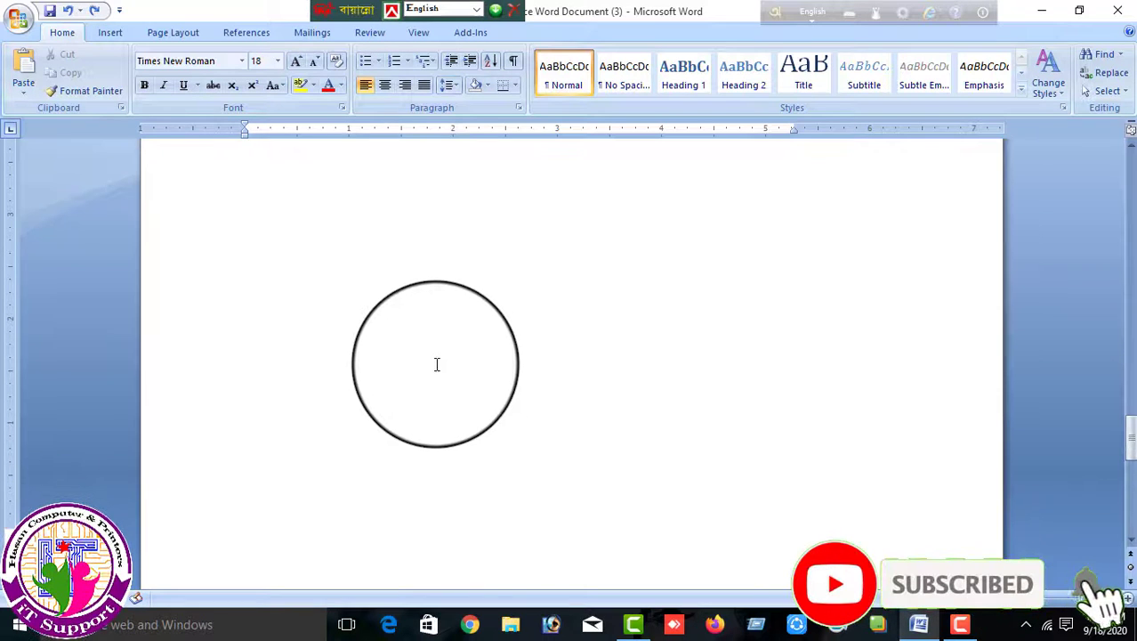
key("ctrl+z")
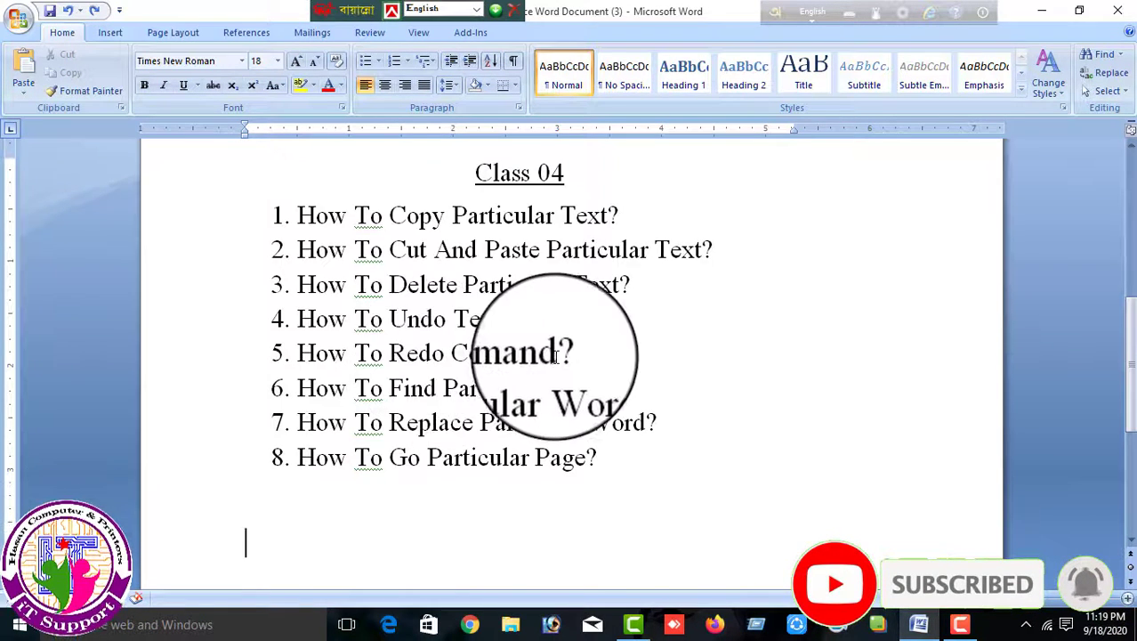
scroll(556, 359, "up", 3)
scroll(557, 359, "down", 3)
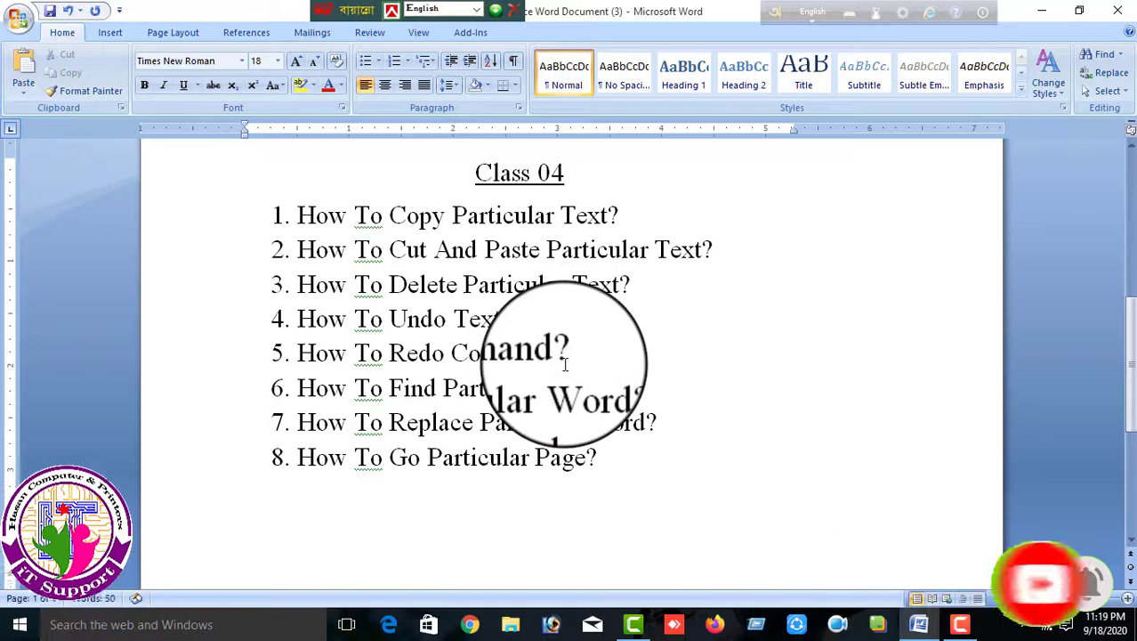
Step: Return the cursor to the eighth list item and minimize the document window
left_click(537, 459)
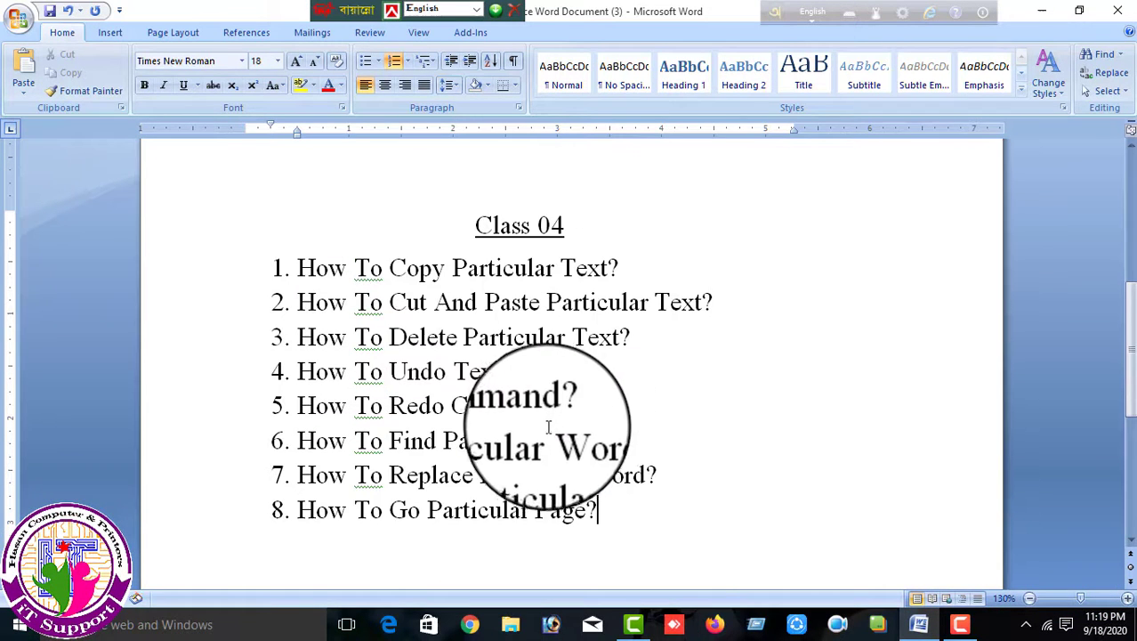
double_click(311, 268)
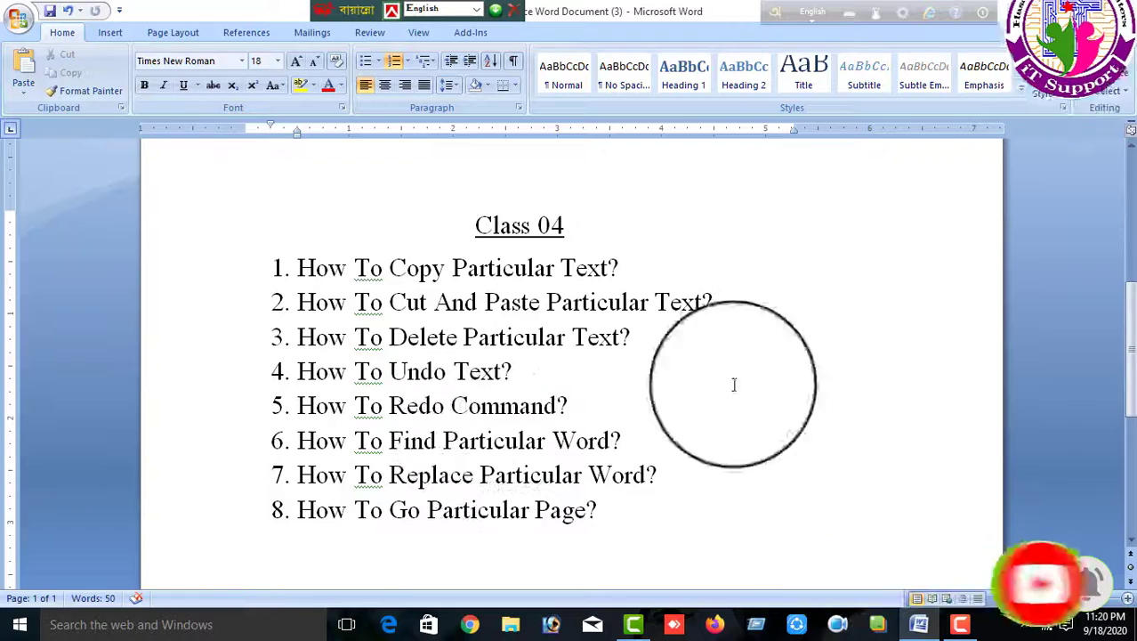
left_click(1044, 5)
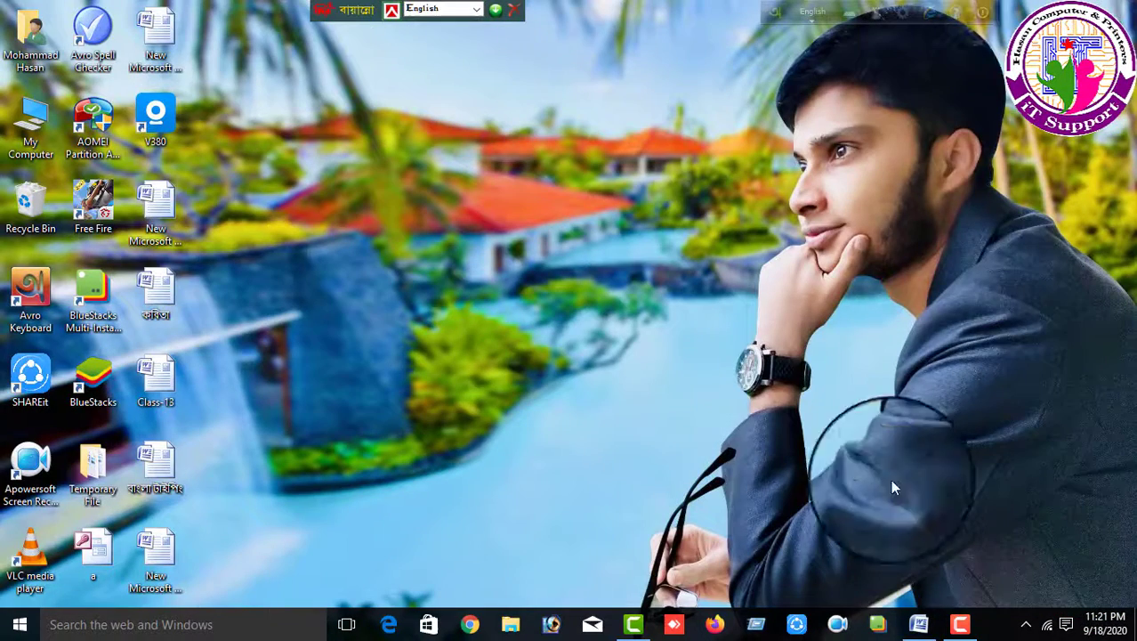